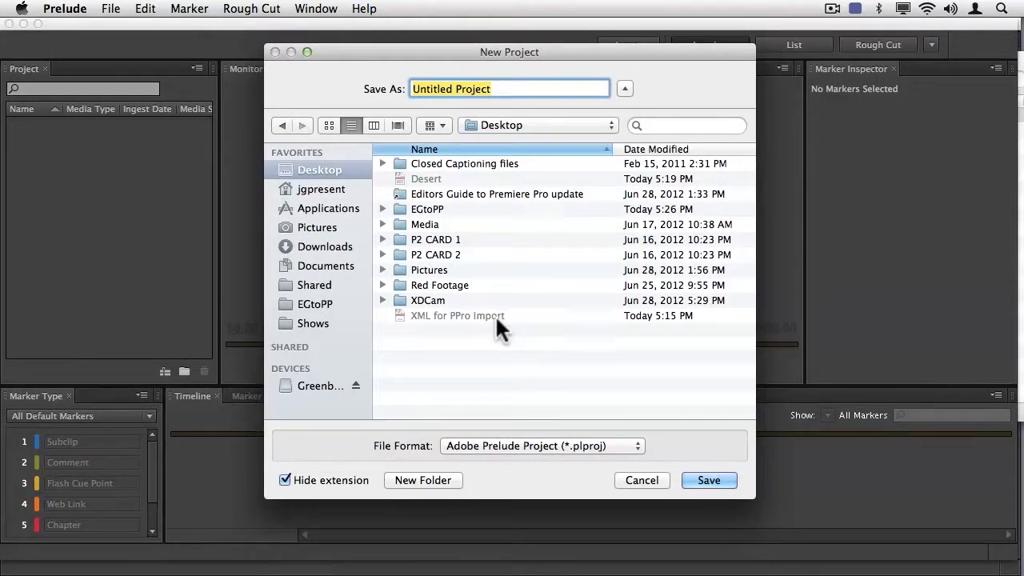
Step: Save the new project on the Desktop under the name "Prelude workflow"
text(Pre)
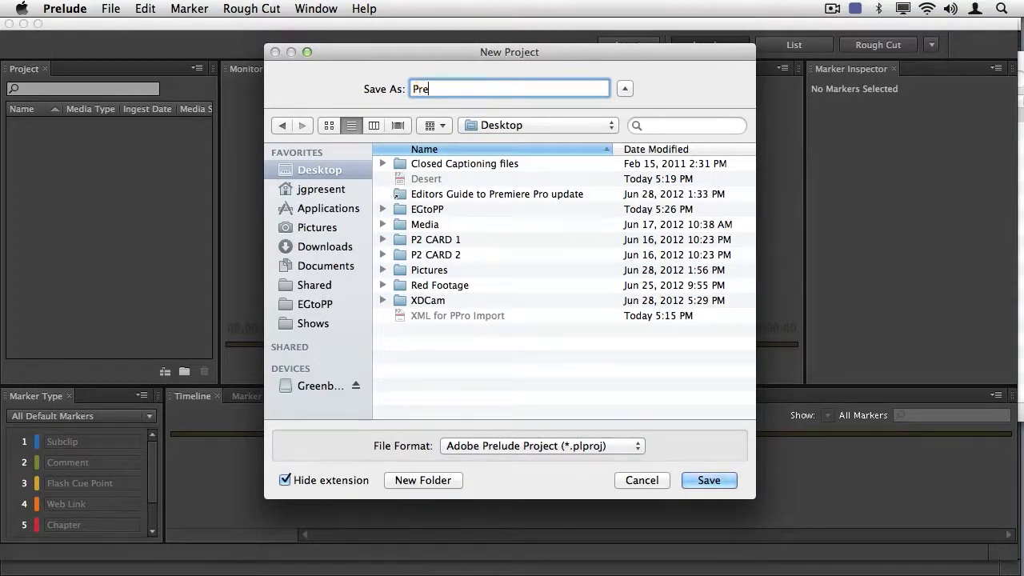
text(lude workflow)
click(701, 480)
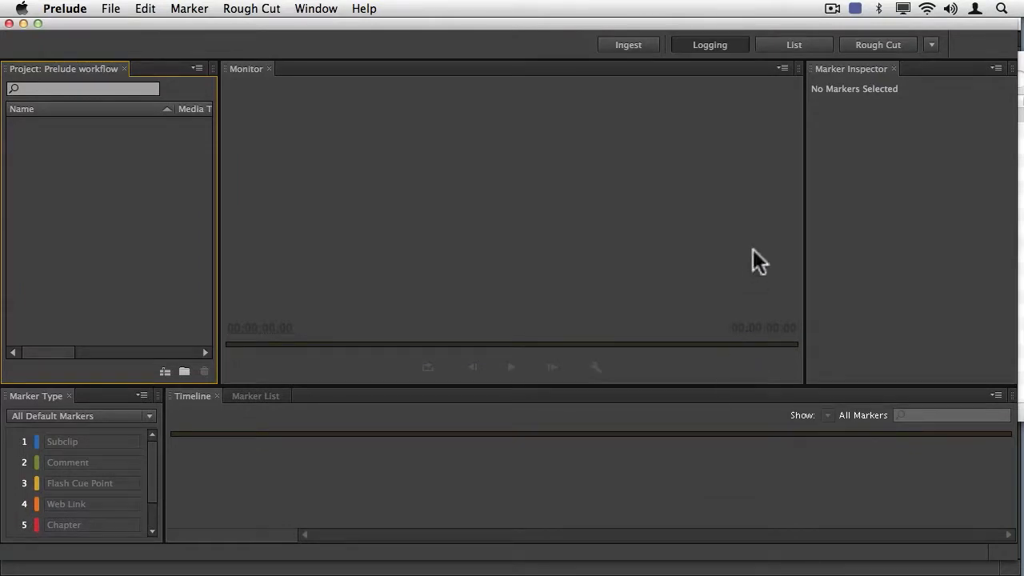
Step: Start an ingest and browse from the home directory to the P2 CARD 1 folder on the Desktop
click(640, 45)
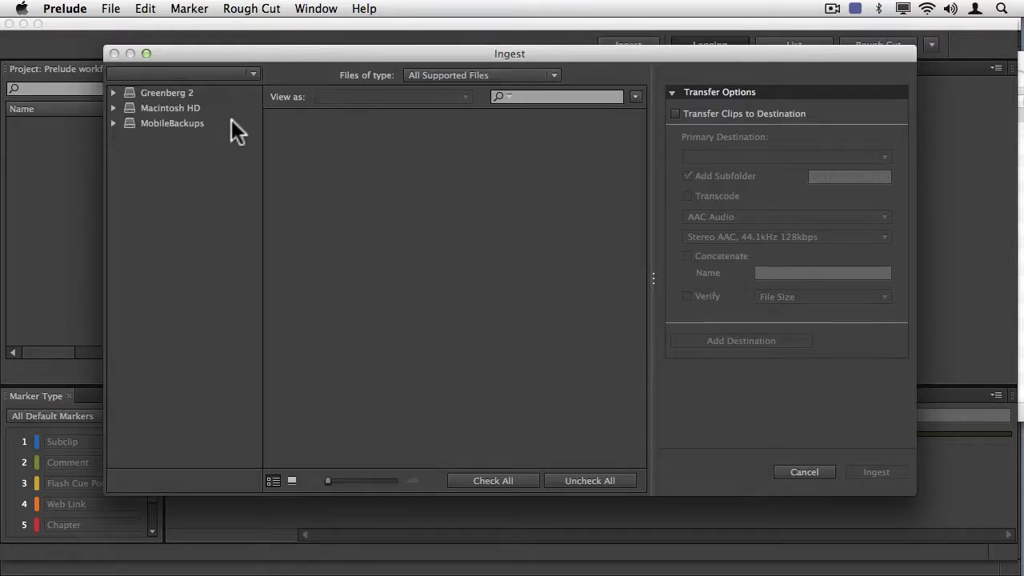
click(115, 104)
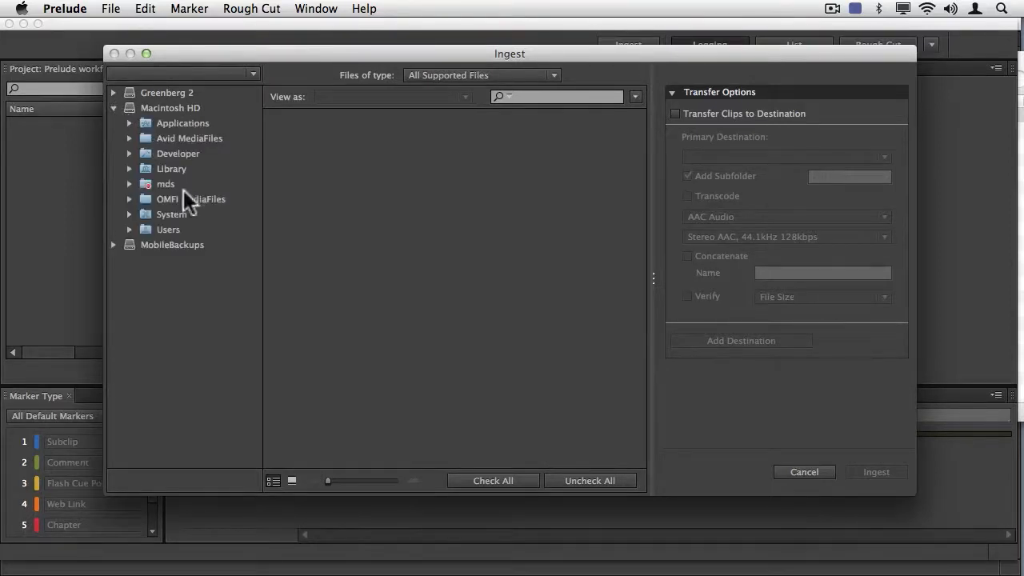
click(204, 71)
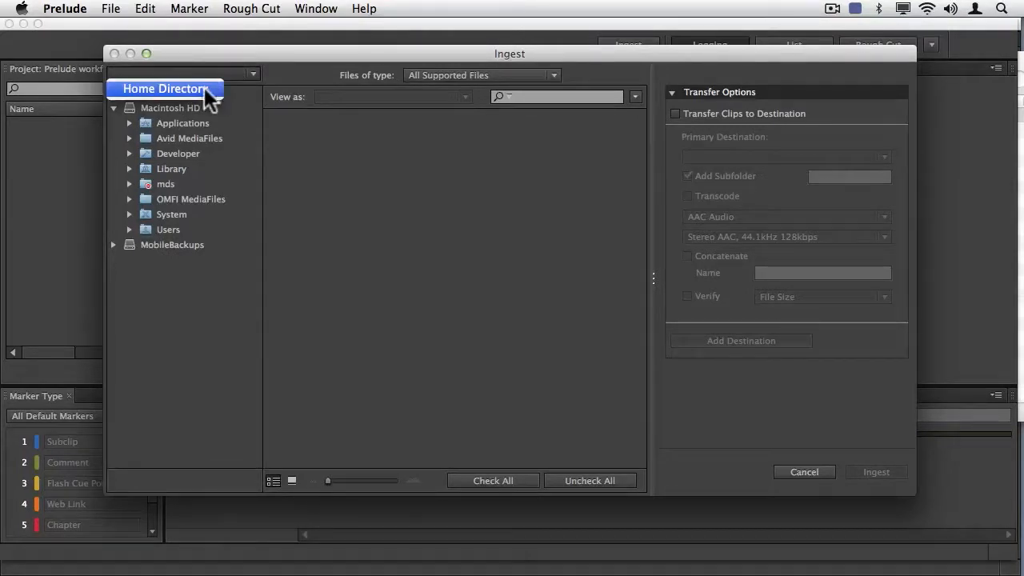
click(204, 91)
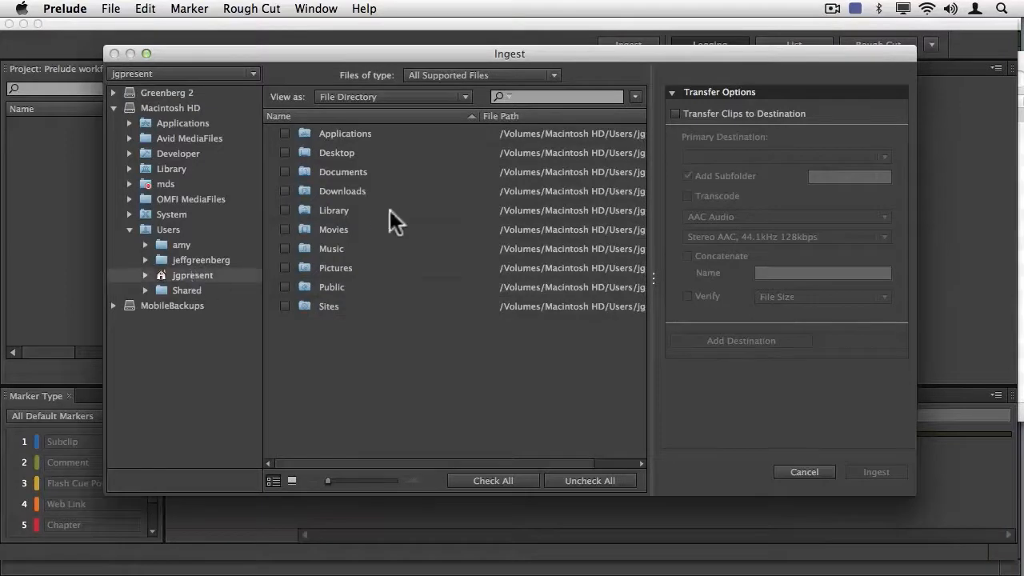
double_click(337, 154)
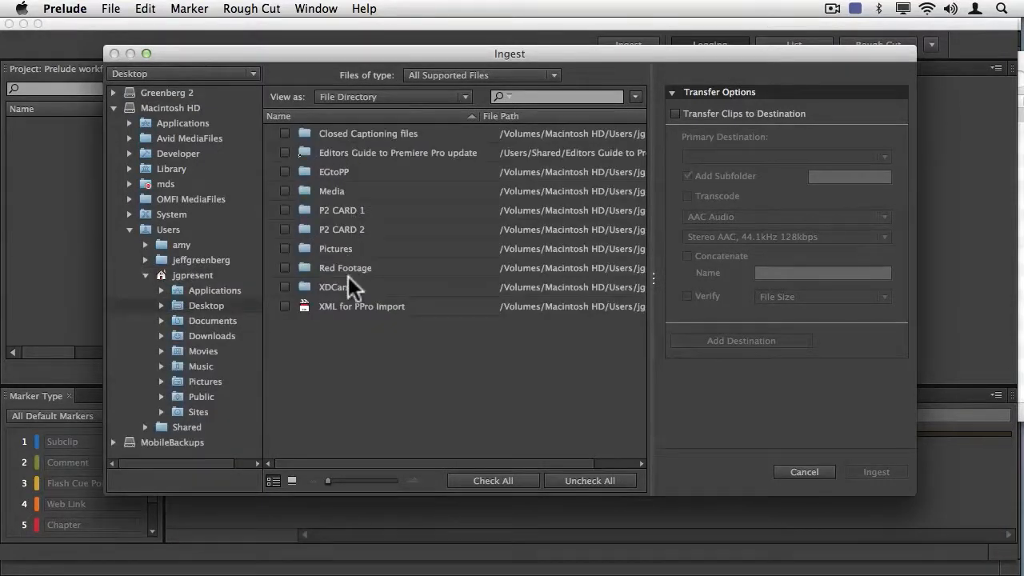
double_click(348, 209)
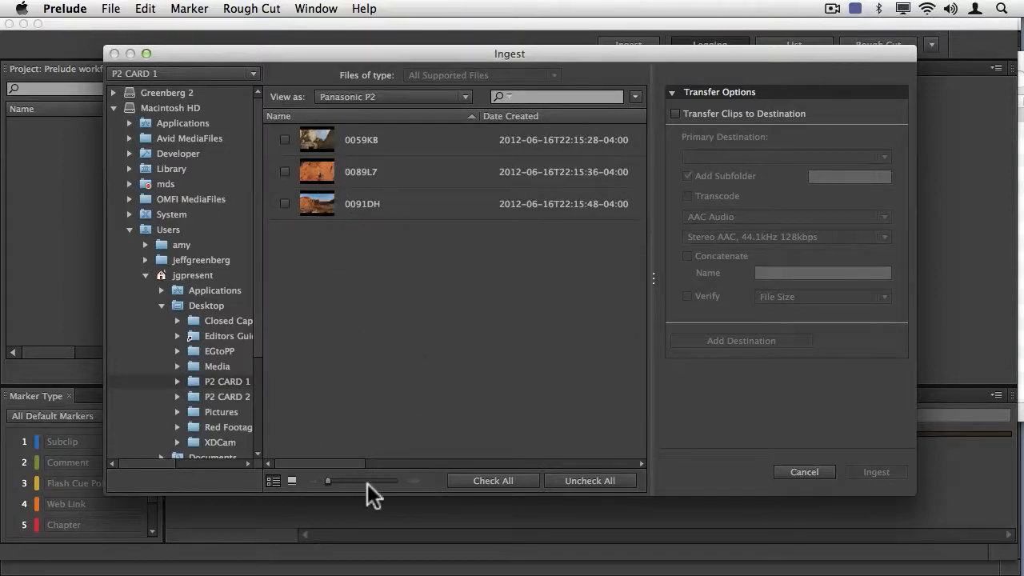
Step: Display the card's clips as thumbnails, maximize the Ingest window and enlarge the thumbnails to about half the slider's range
click(292, 480)
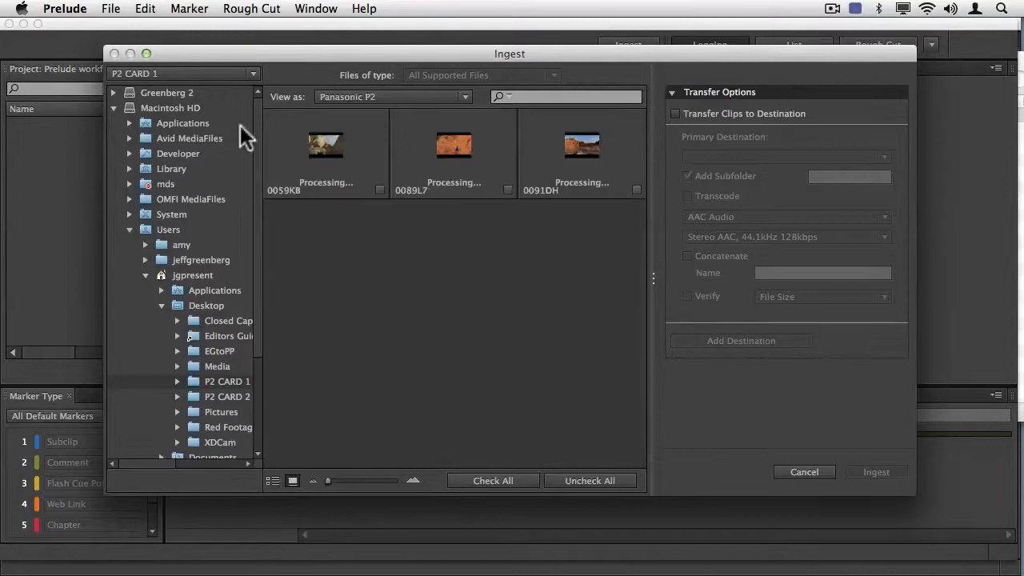
click(147, 54)
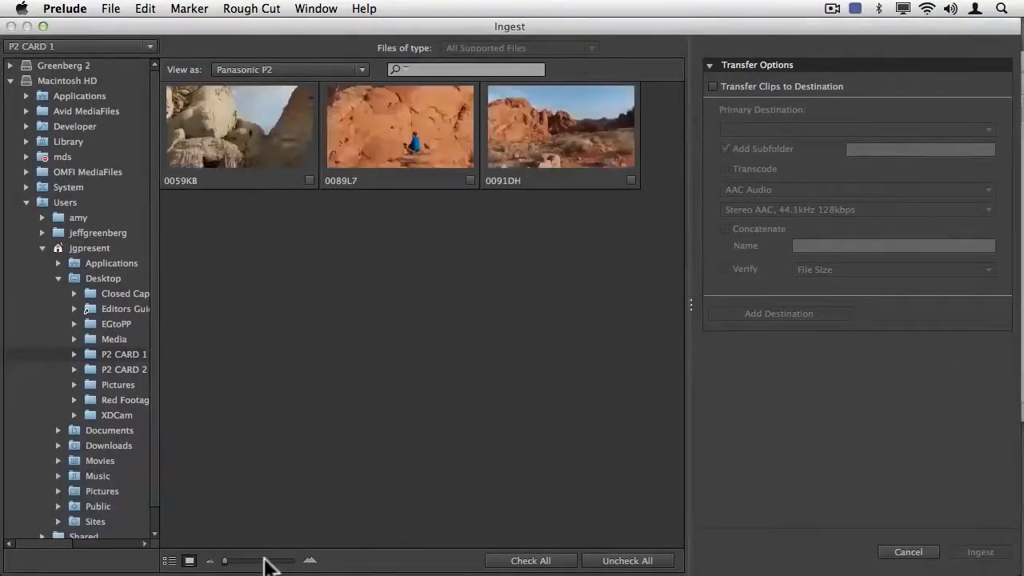
click(264, 560)
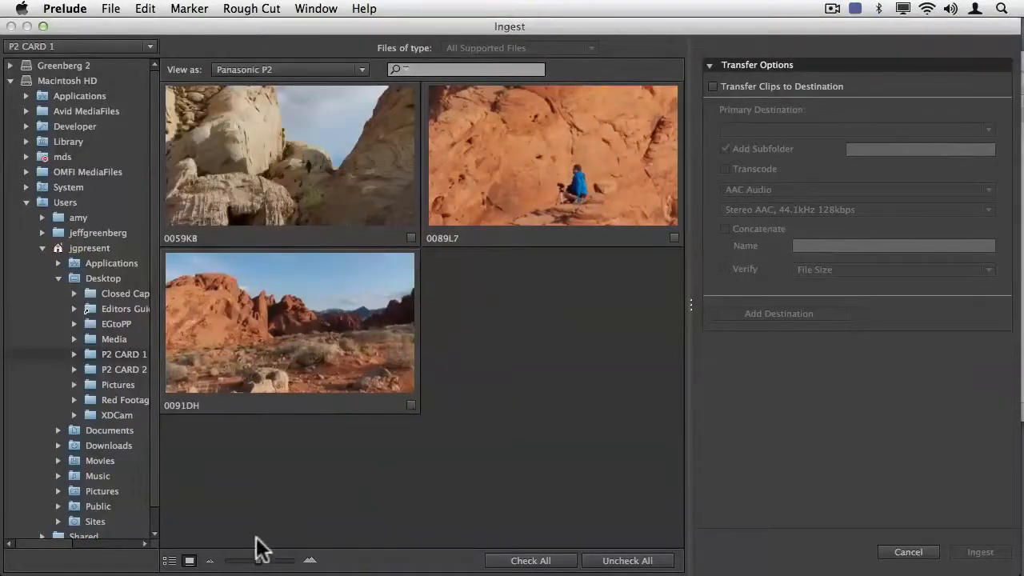
Step: Mark all clips on P2 CARD 1 for ingest except 0091DH
click(542, 562)
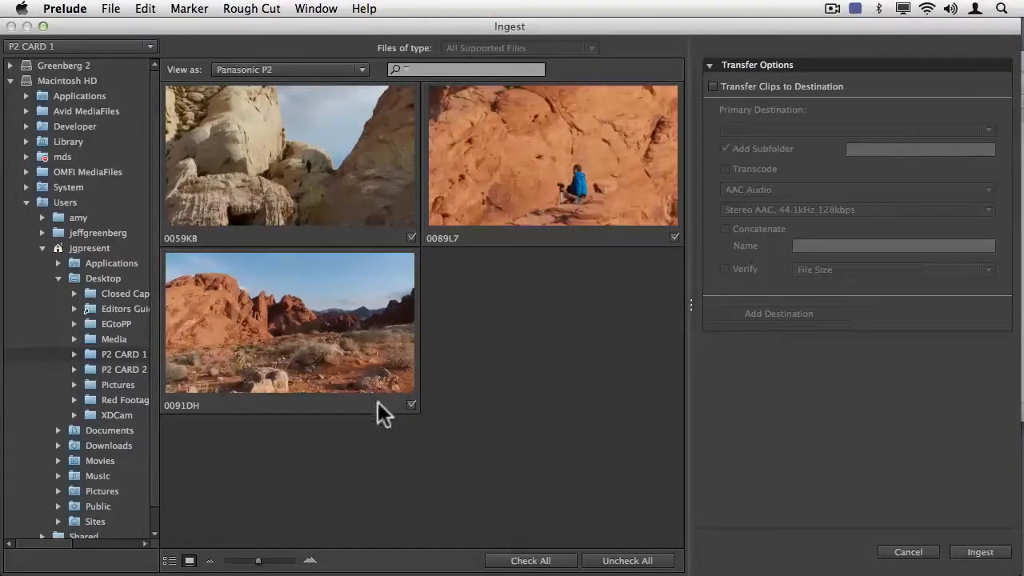
click(411, 403)
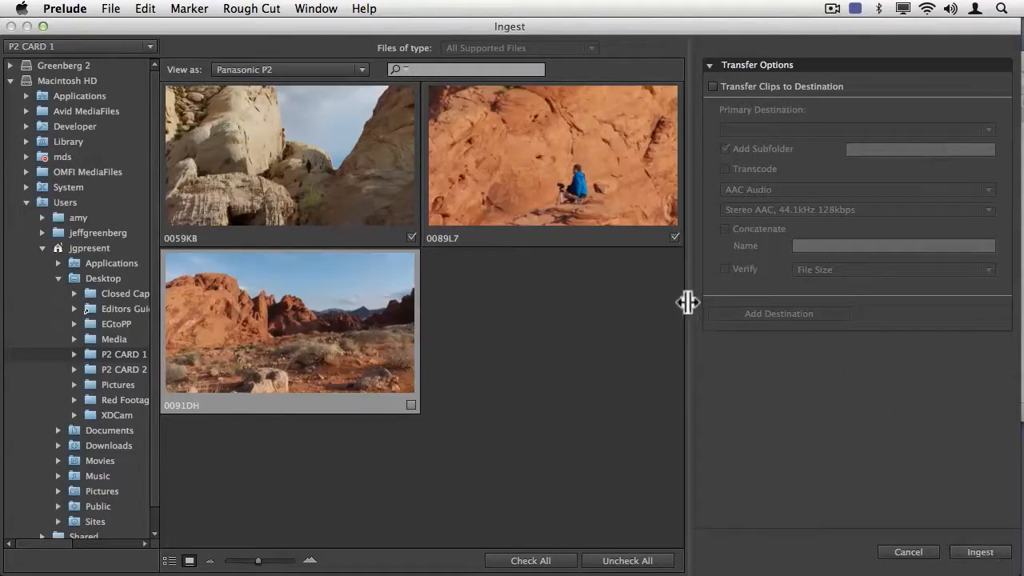
Step: Preview the clips in the P2 CARD 2 and Red Footage folders at a slightly larger thumbnail size
click(140, 366)
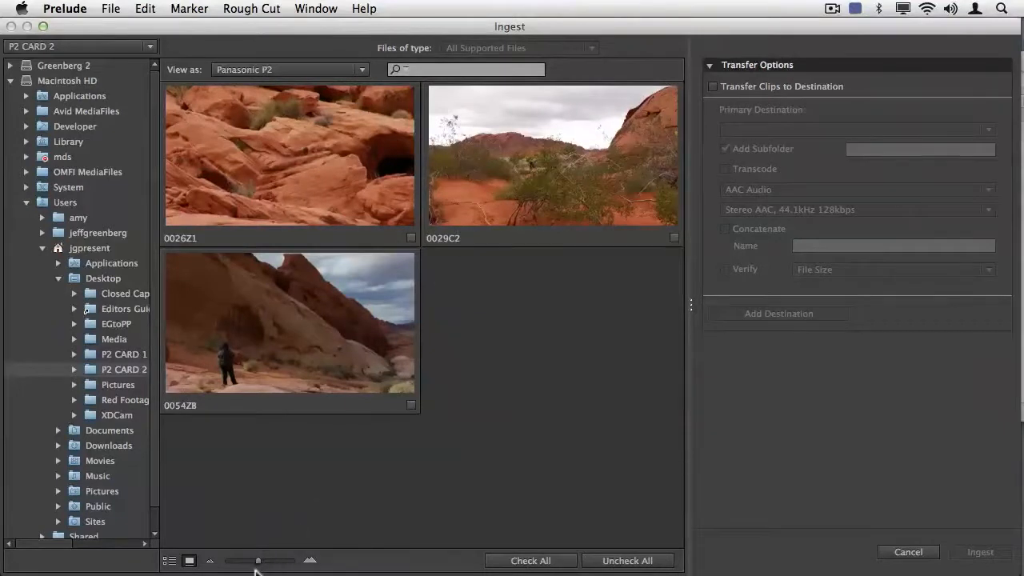
drag(248, 560, 265, 560)
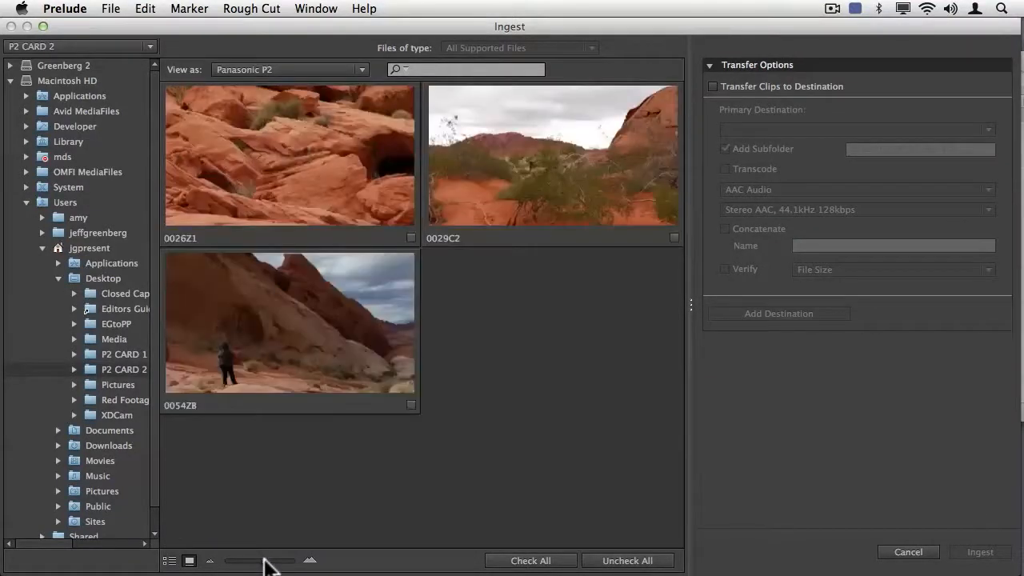
click(125, 400)
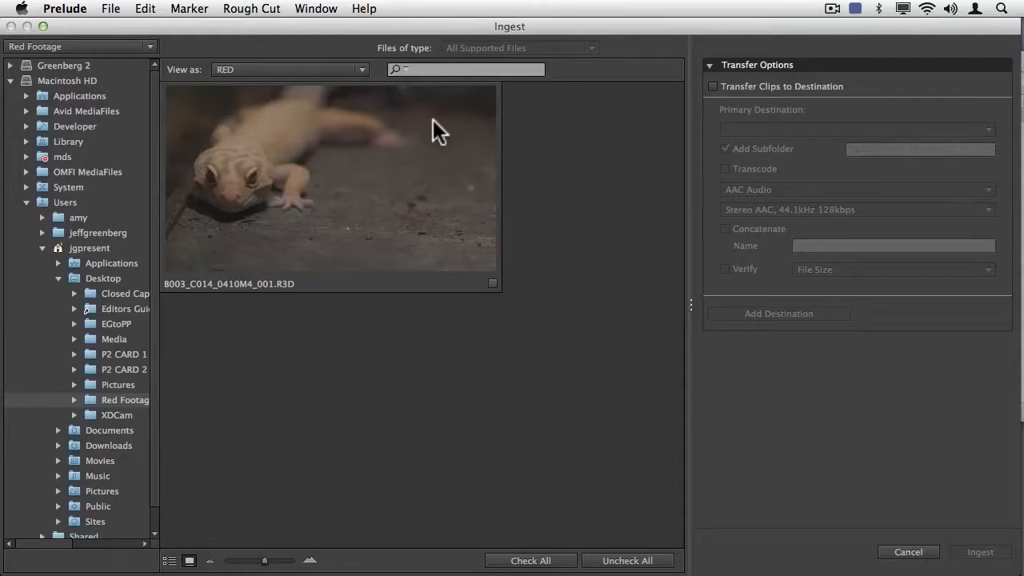
Step: Mark every clip on P2 CARD 1 for ingest and enable transferring clips to a destination
click(113, 356)
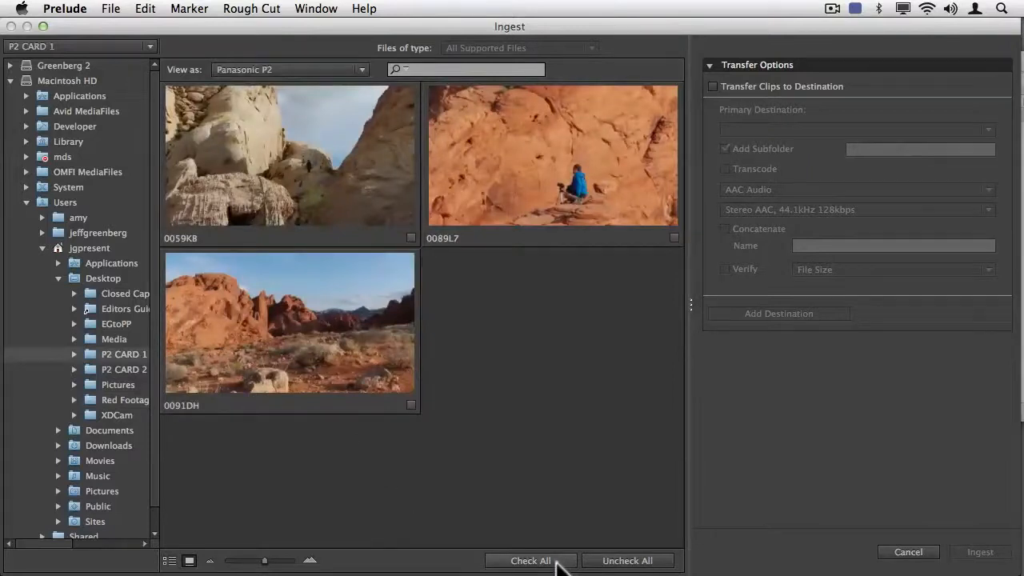
click(559, 562)
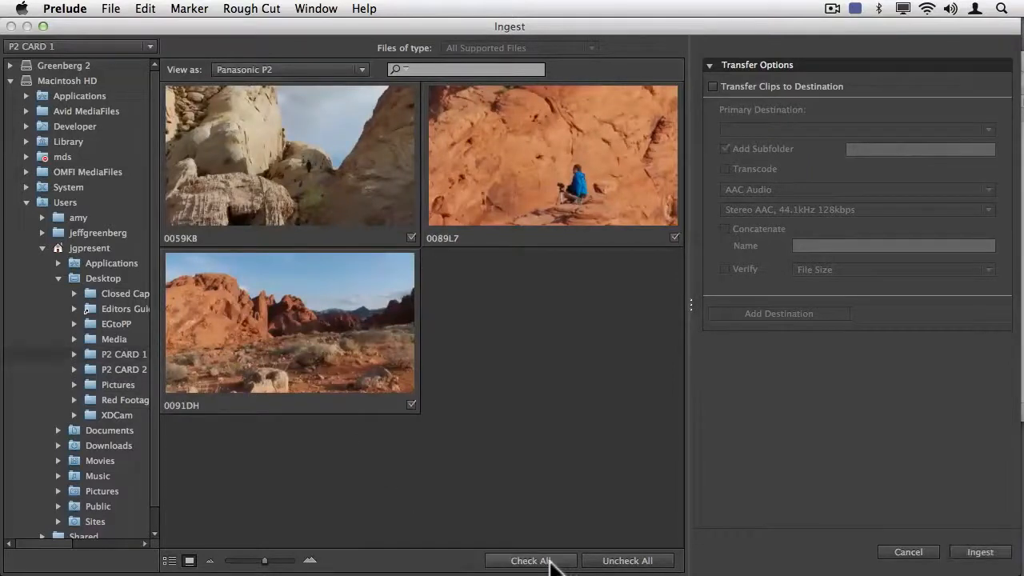
click(776, 85)
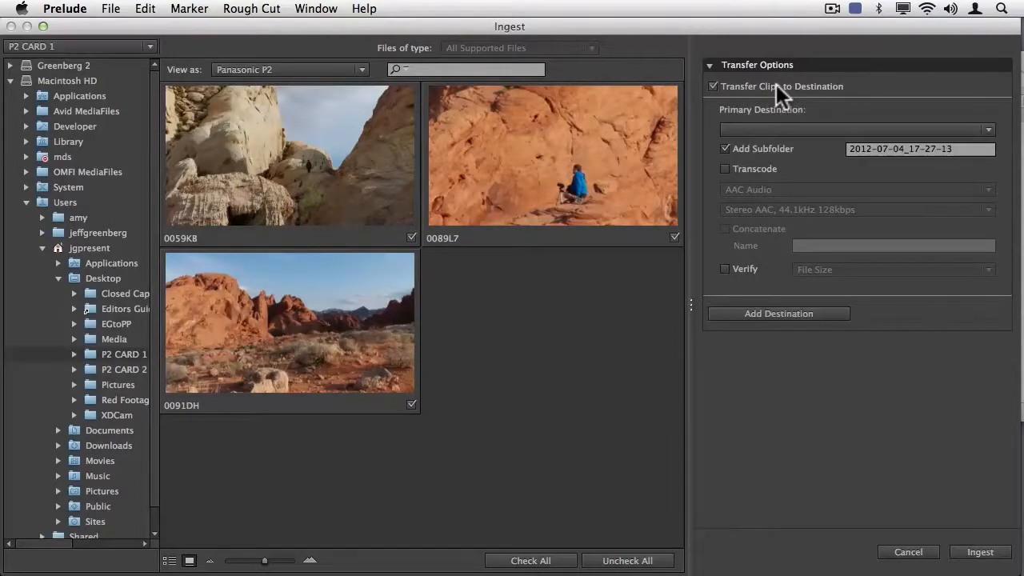
Step: Create a folder named "From Prelude" on the Desktop and set it as the primary destination
click(803, 131)
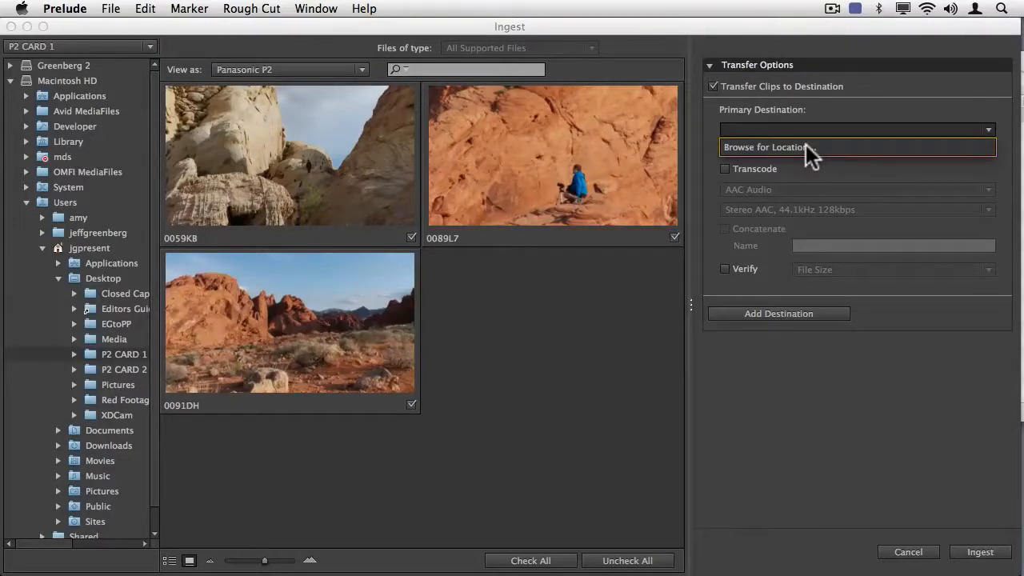
click(806, 147)
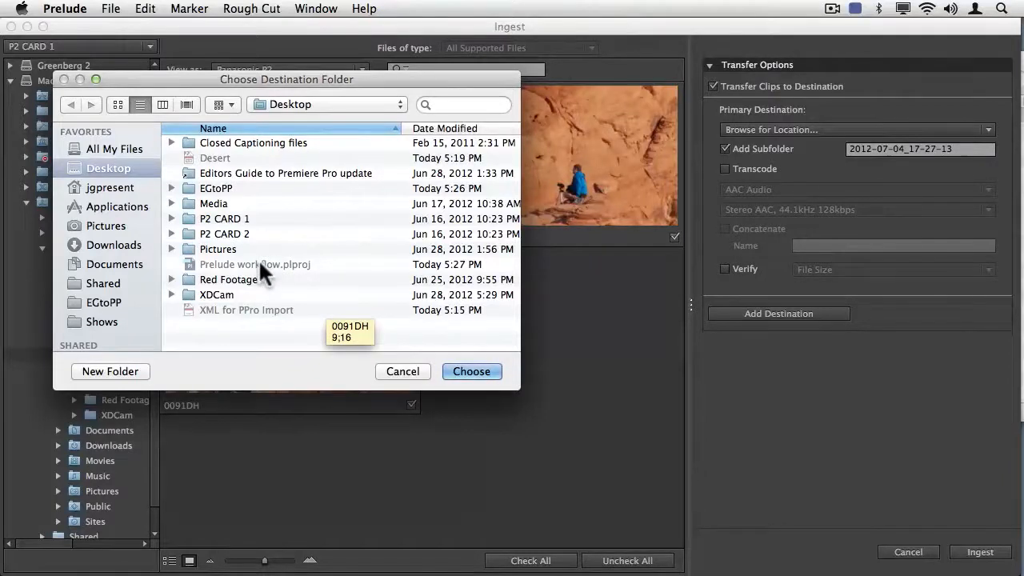
key(super+shift+n)
text(From )
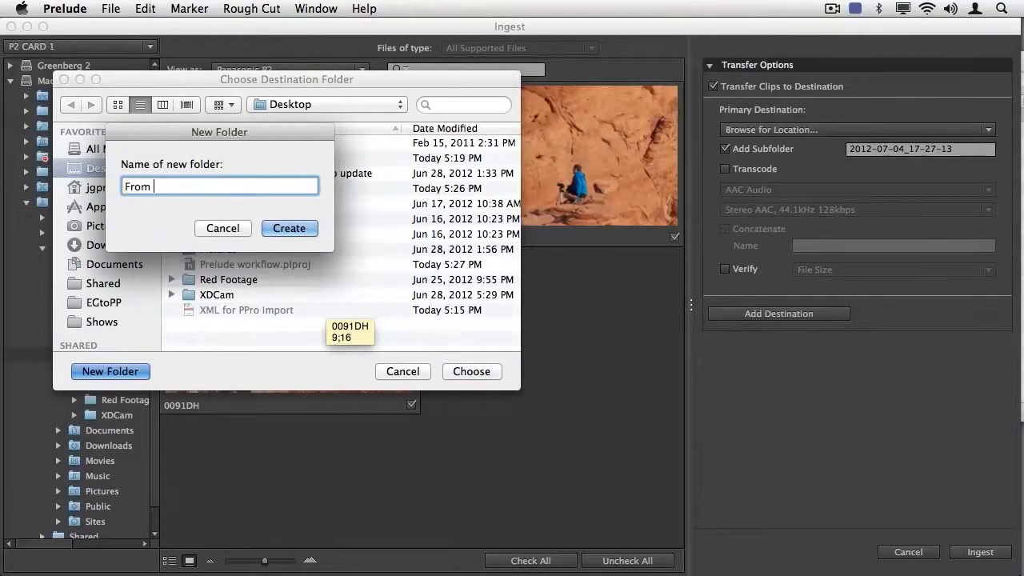
text(Prelude)
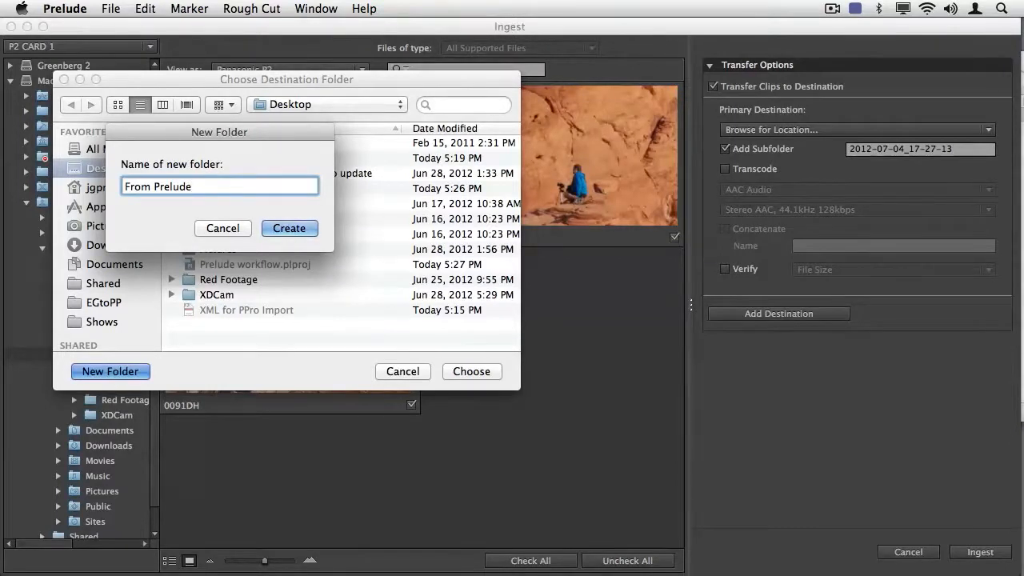
key(Return)
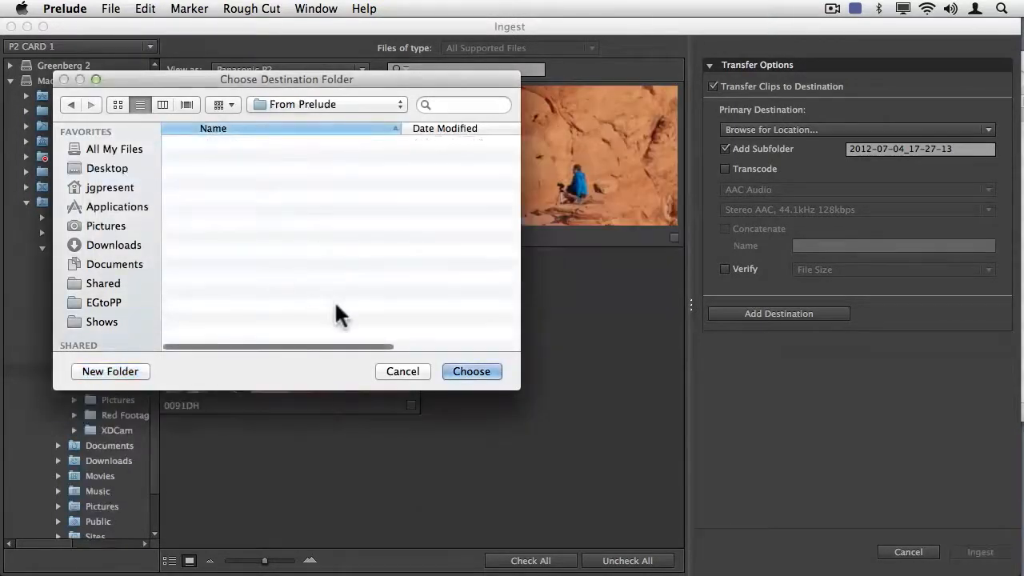
click(472, 371)
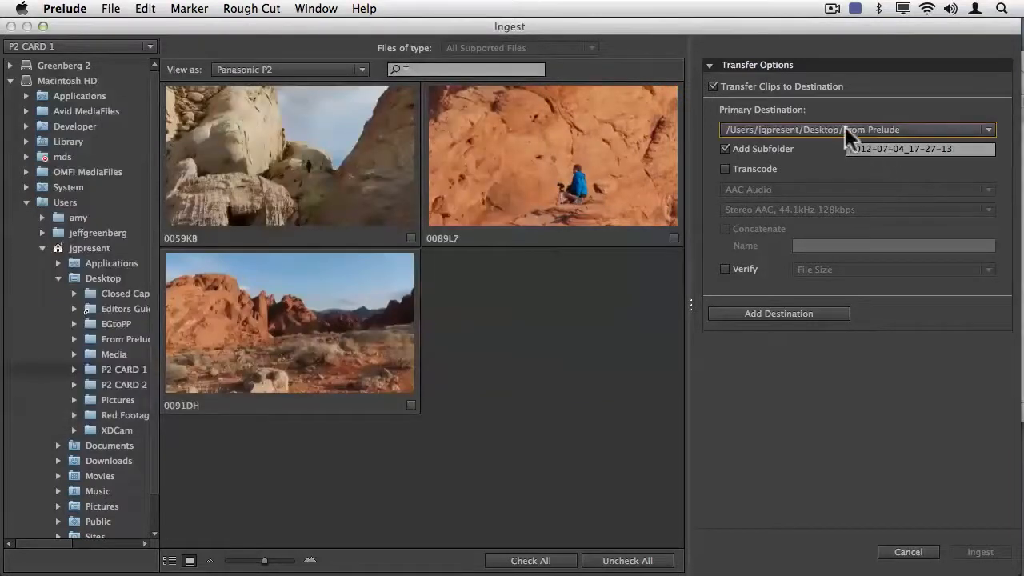
Step: Shorten the primary destination's subfolder name to 2012-07-04
click(908, 149)
drag(907, 148, 1006, 159)
key(BackSpace)
key(BackSpace)
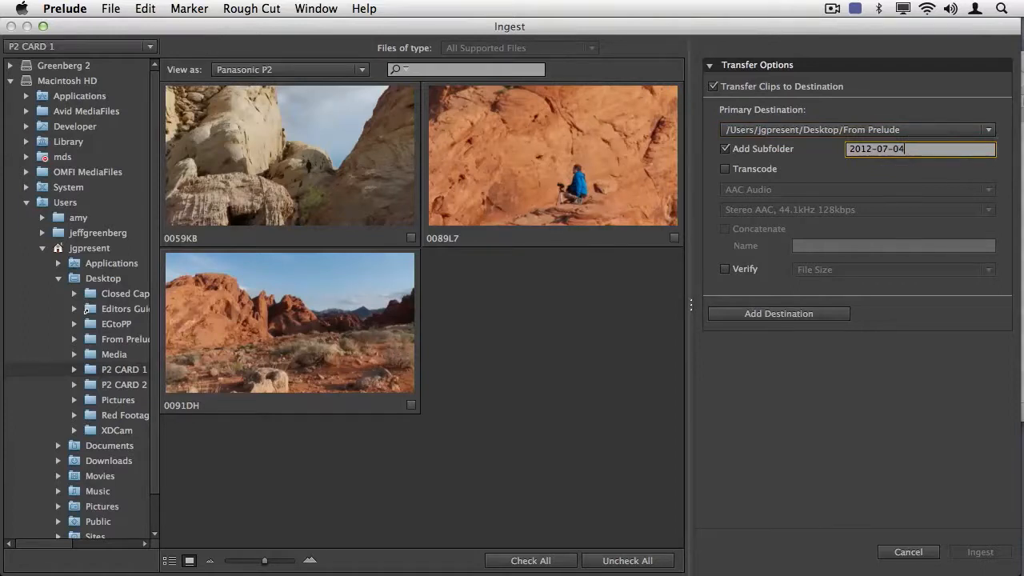
Step: Enable verification of the transferred clips by File Size
click(745, 269)
click(837, 269)
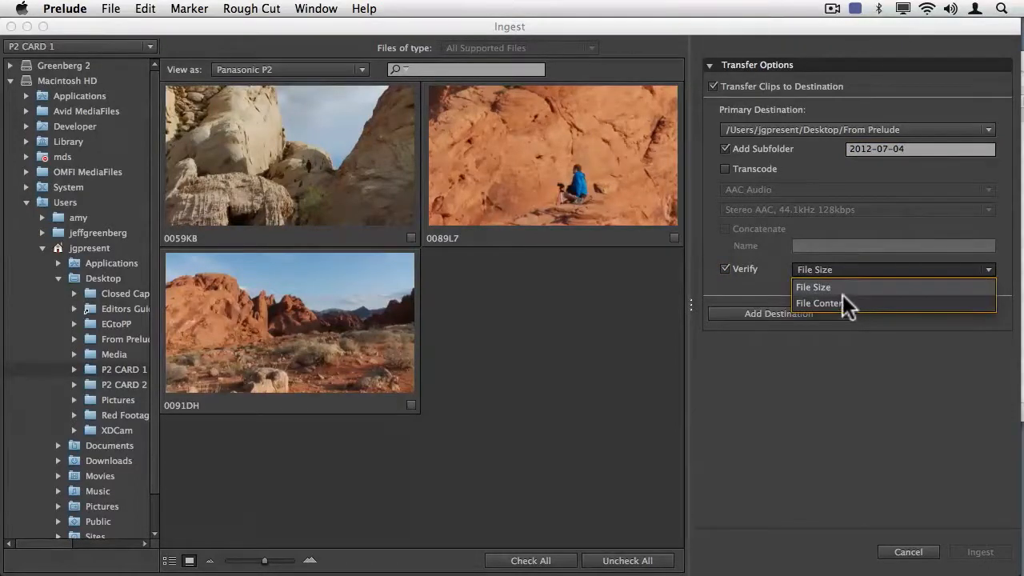
click(840, 287)
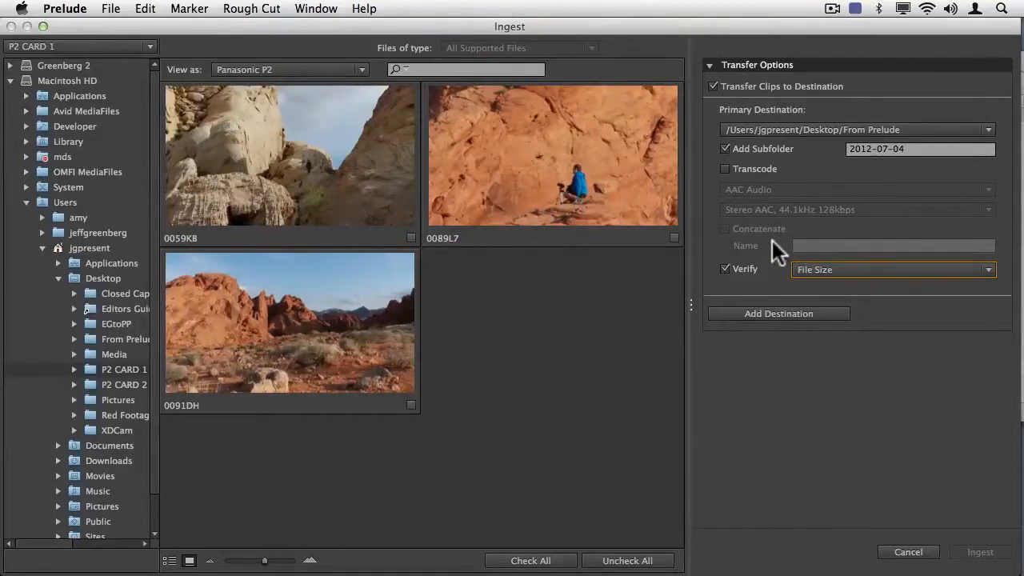
Step: Add a second transfer destination pointing to the Card Backups folder on the external drive
click(780, 313)
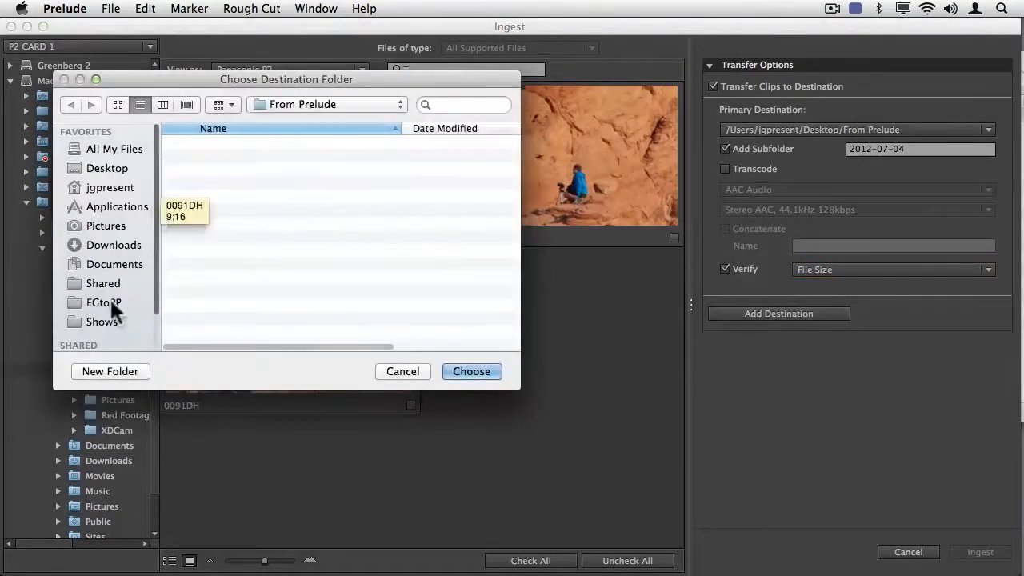
click(152, 296)
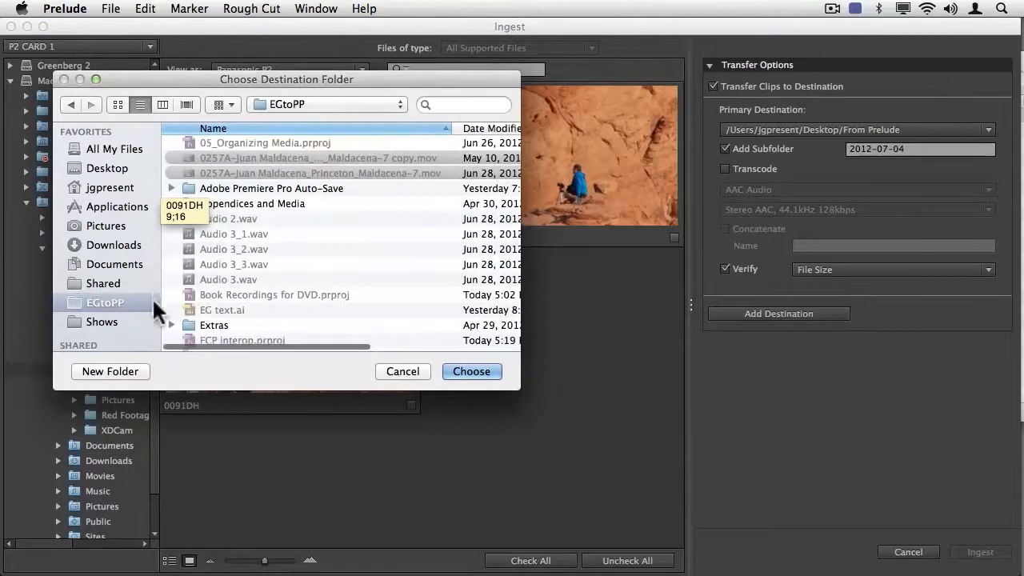
scroll(152, 304, down, 1)
scroll(152, 310, down, 2)
click(96, 336)
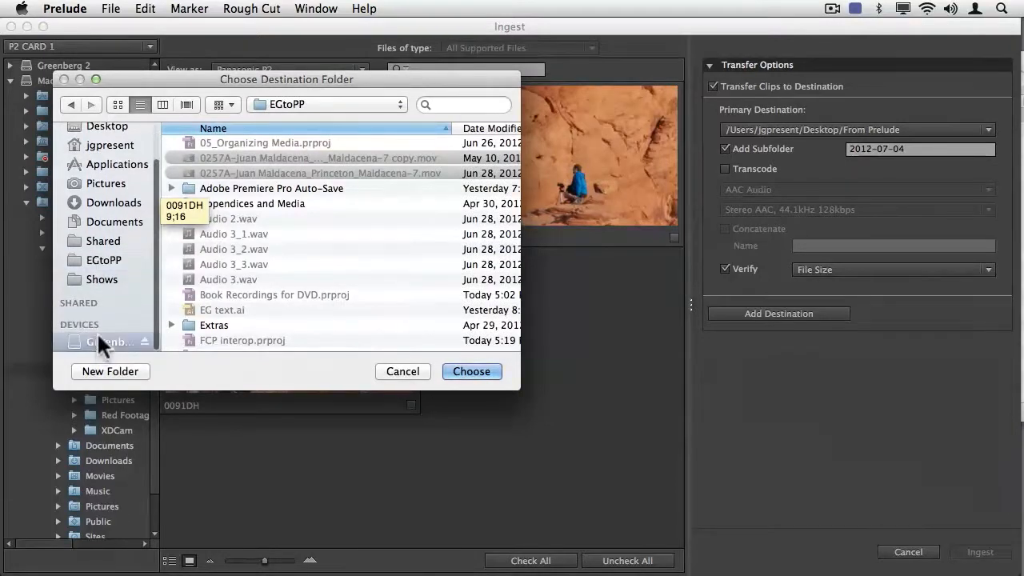
click(257, 145)
double_click(255, 142)
click(475, 371)
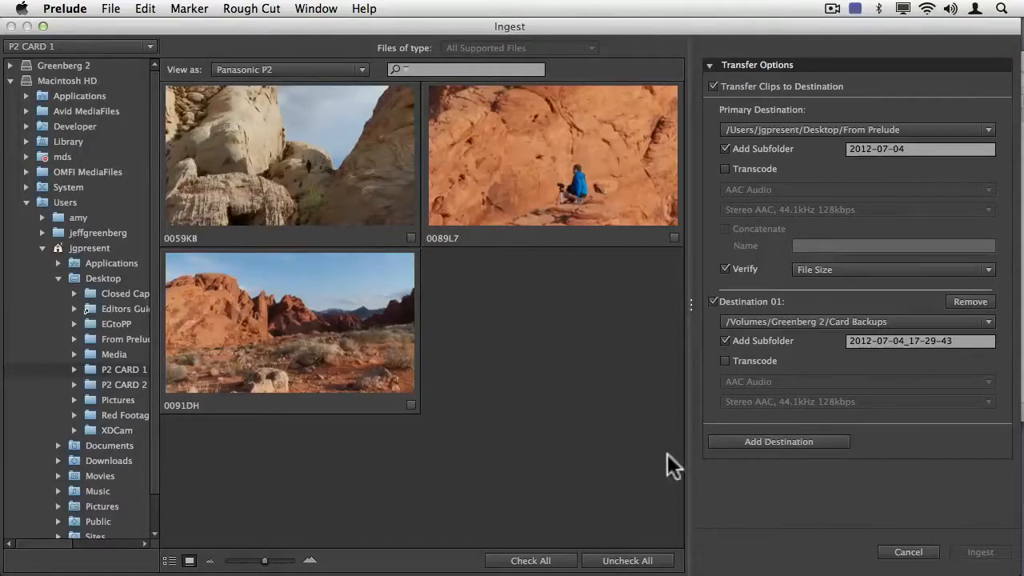
Step: Mark all clips on P2 CARD 1 and ingest them to both destinations
click(551, 561)
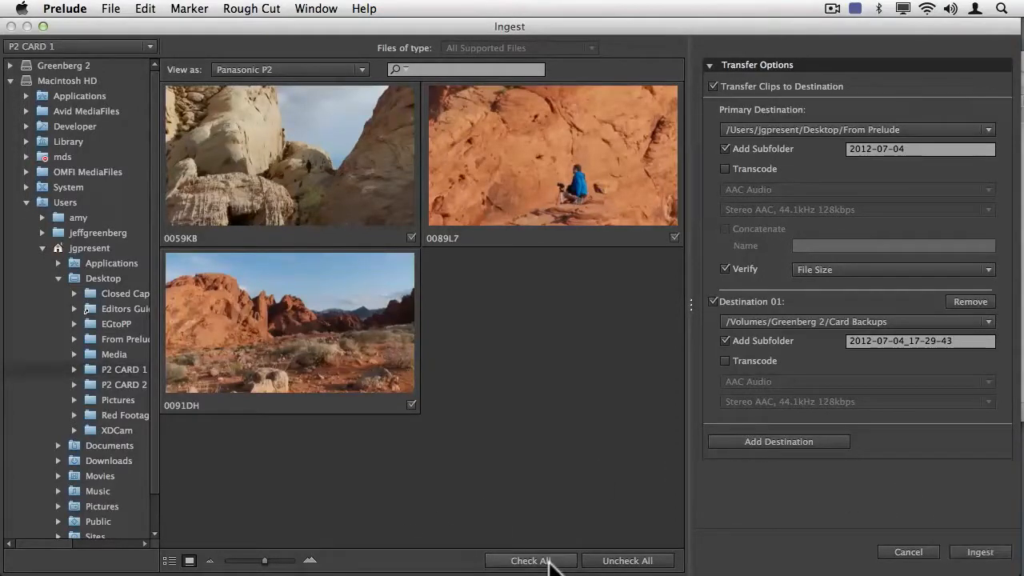
click(979, 554)
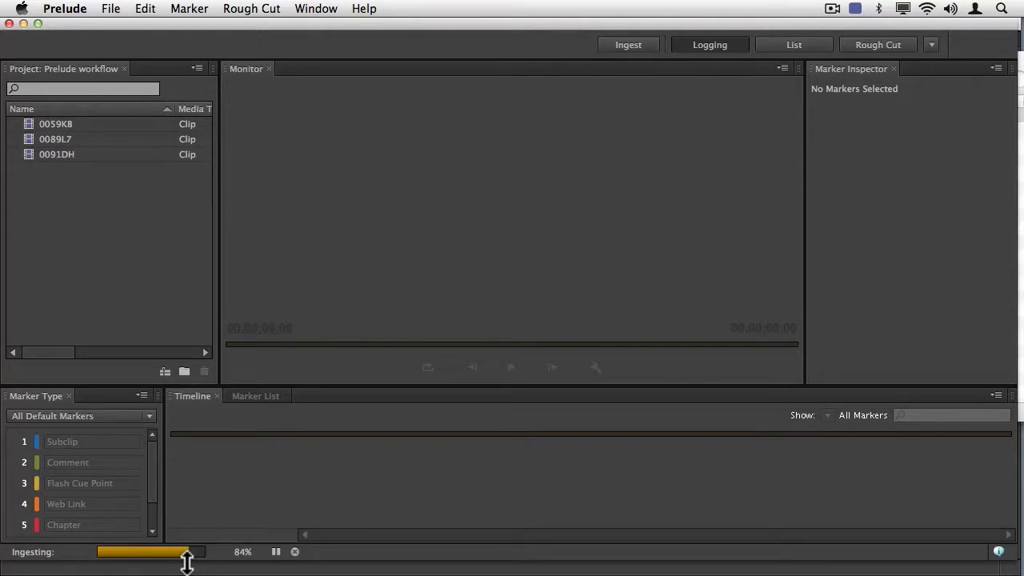
Step: Switch to Finder and expand the Card Backups folder on the external drive down to the contents of P2 CARD 1
key(super+Tab)
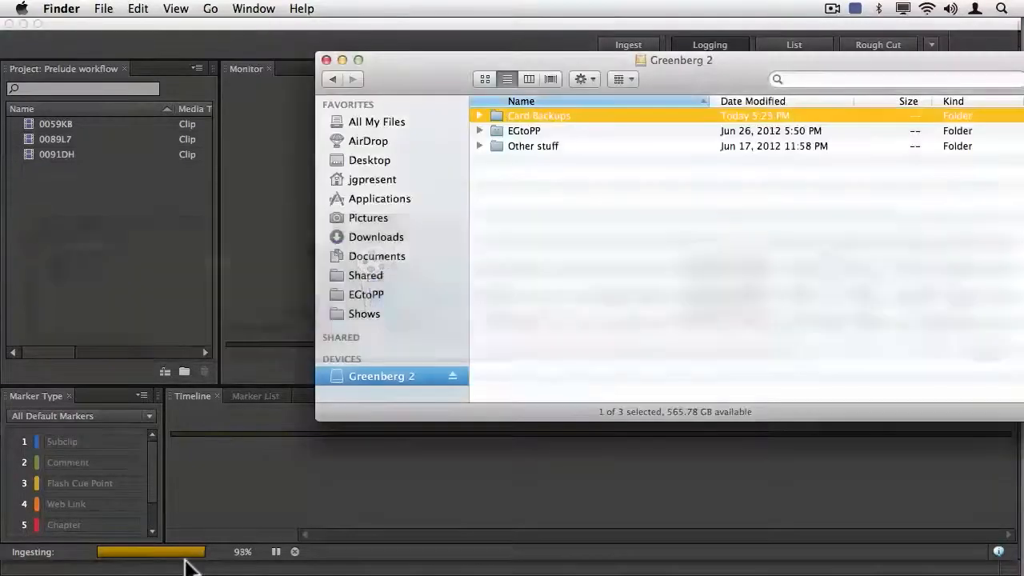
key(Down)
key(Right)
key(Down)
key(Right)
key(Down)
key(Right)
Step: Collapse the P2 CARD 1, dated and Card Backups folders and clear the selection
key(Left)
key(Left)
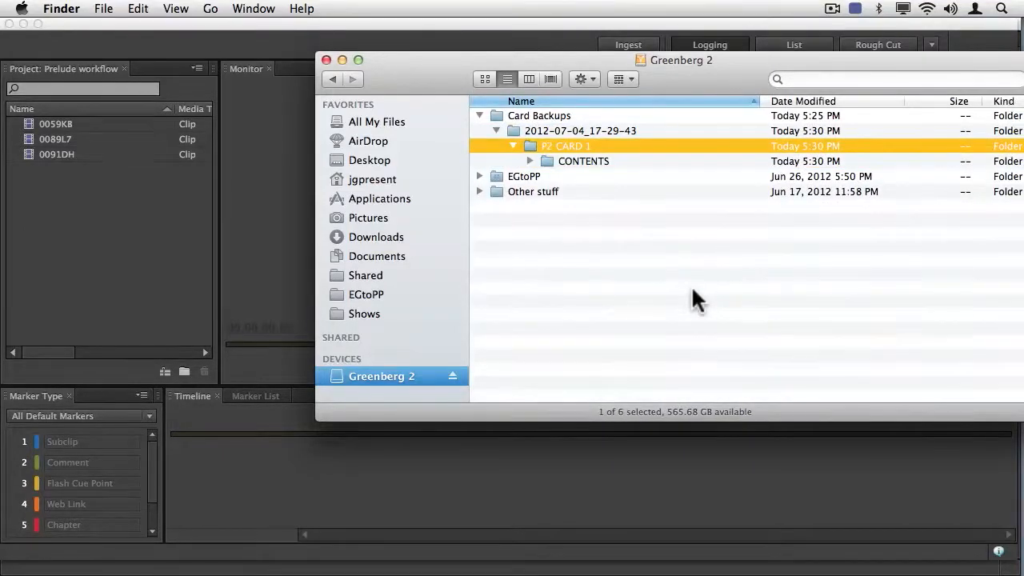
key(Left)
key(Left)
key(Left)
key(Left)
key(Left)
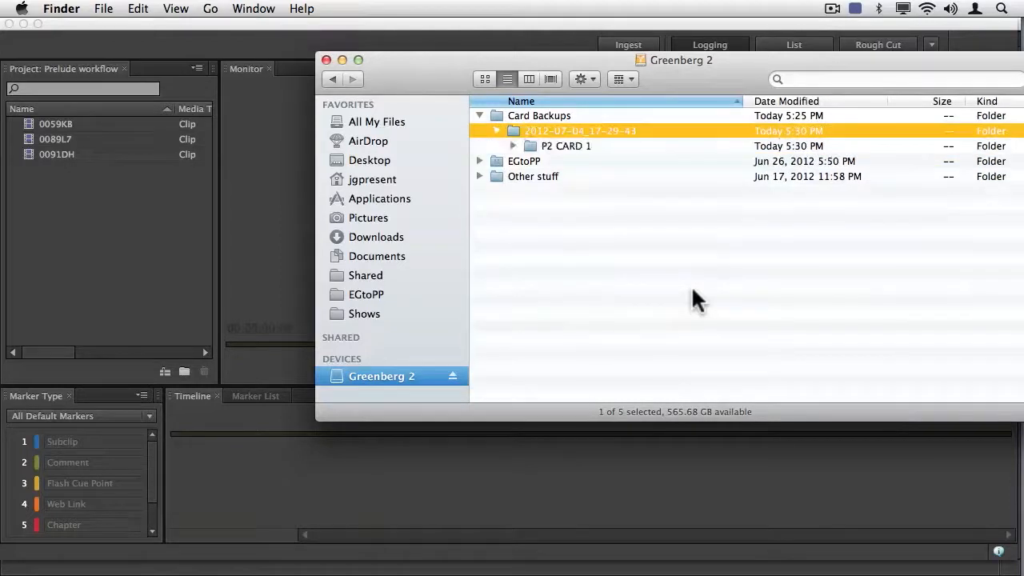
click(691, 284)
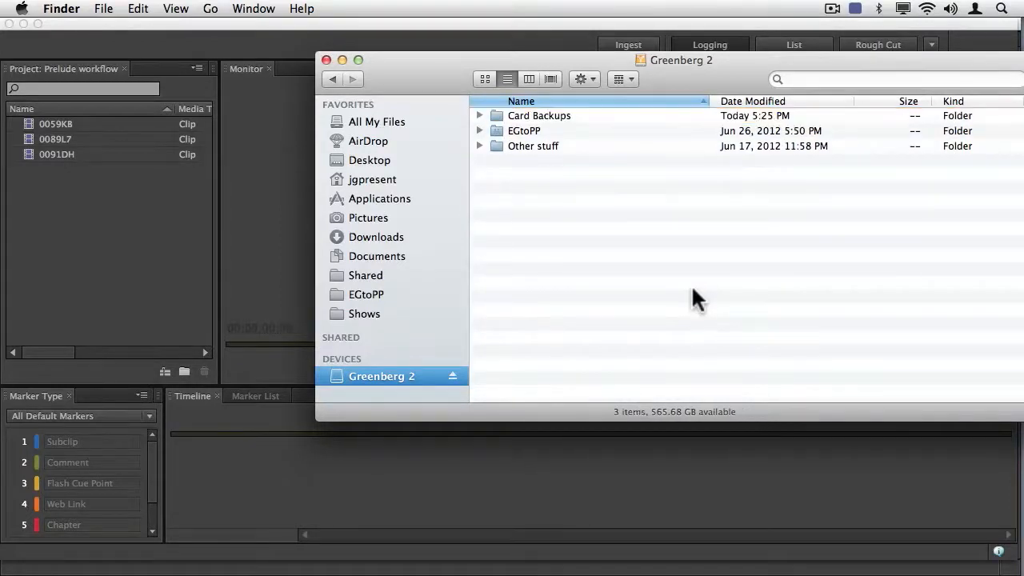
Step: Return to Prelude, create a bin named "Card 1 desert" in the project and move the three ingested clips into it
click(280, 236)
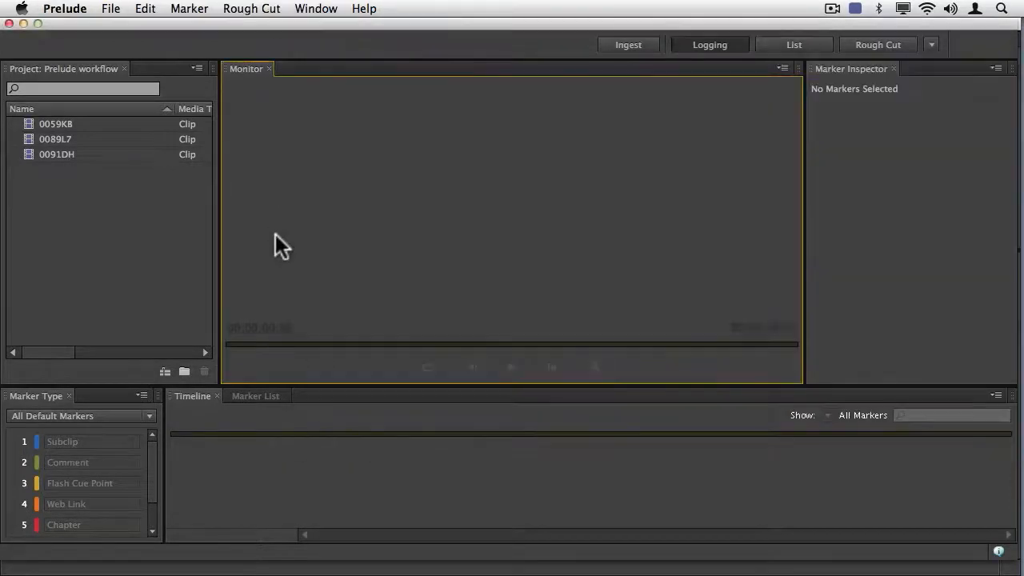
click(120, 212)
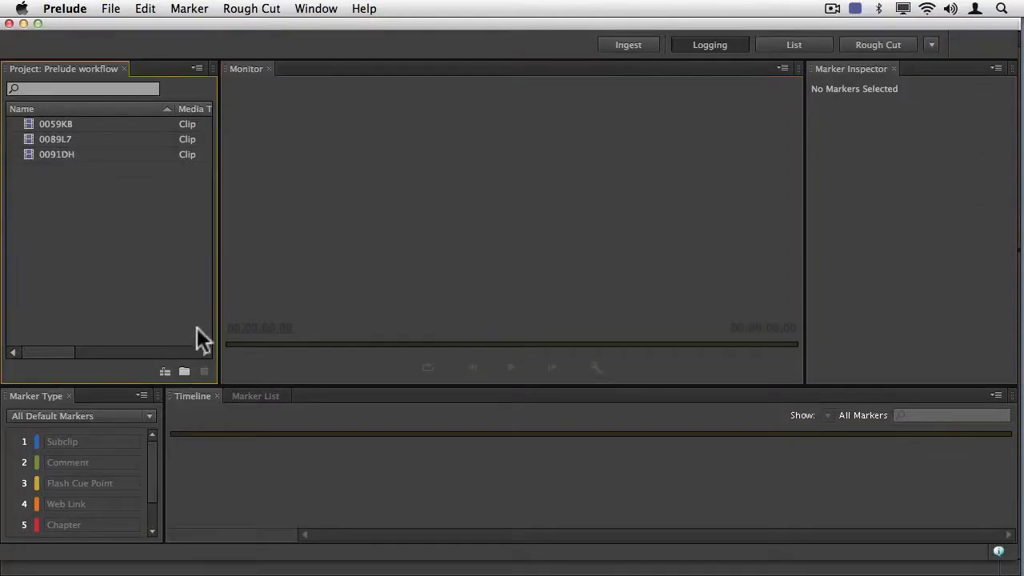
click(184, 372)
text(Capr)
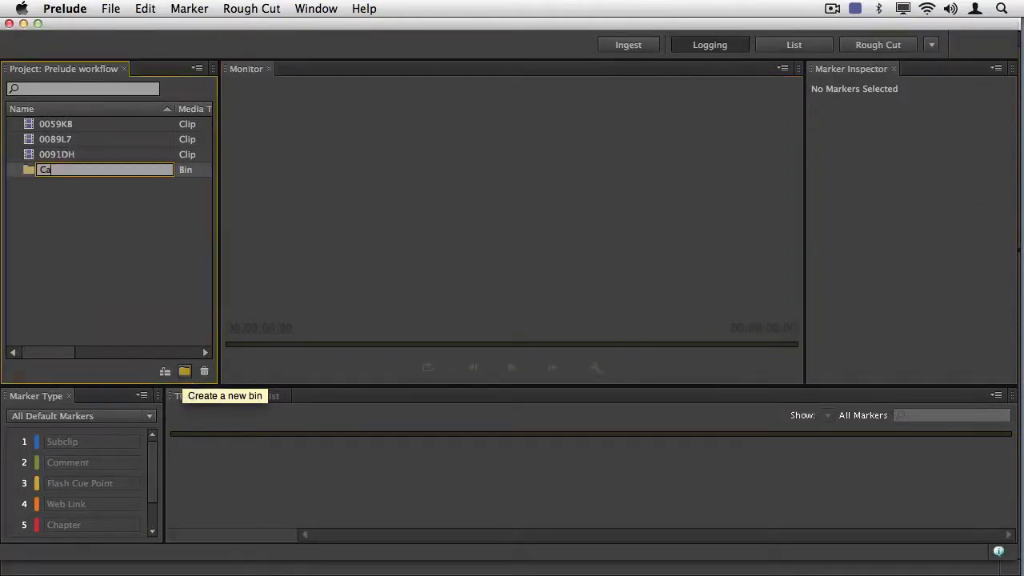
key(BackSpace)
key(BackSpace)
text(rd 1 desert)
key(Return)
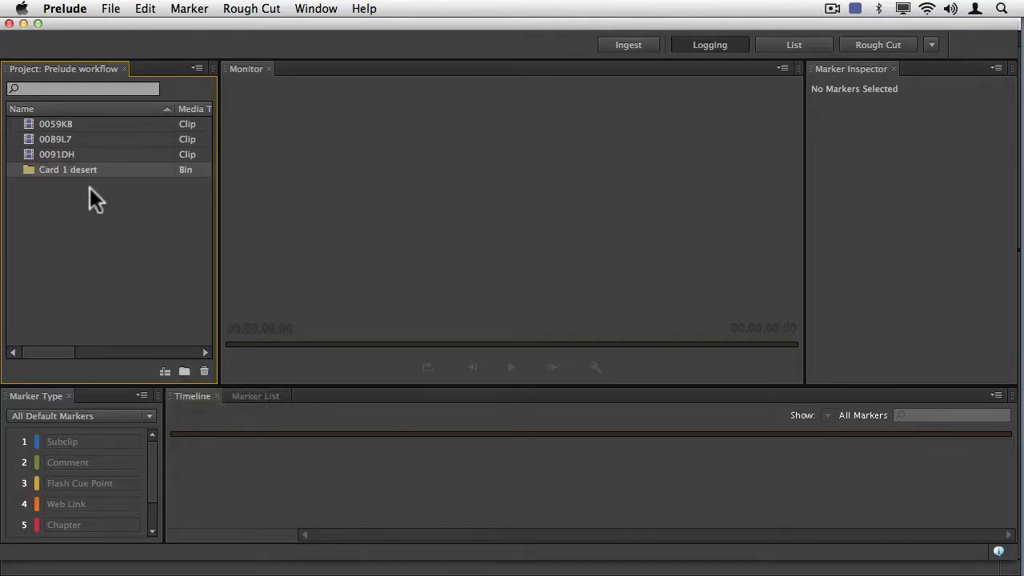
drag(16, 134, 49, 170)
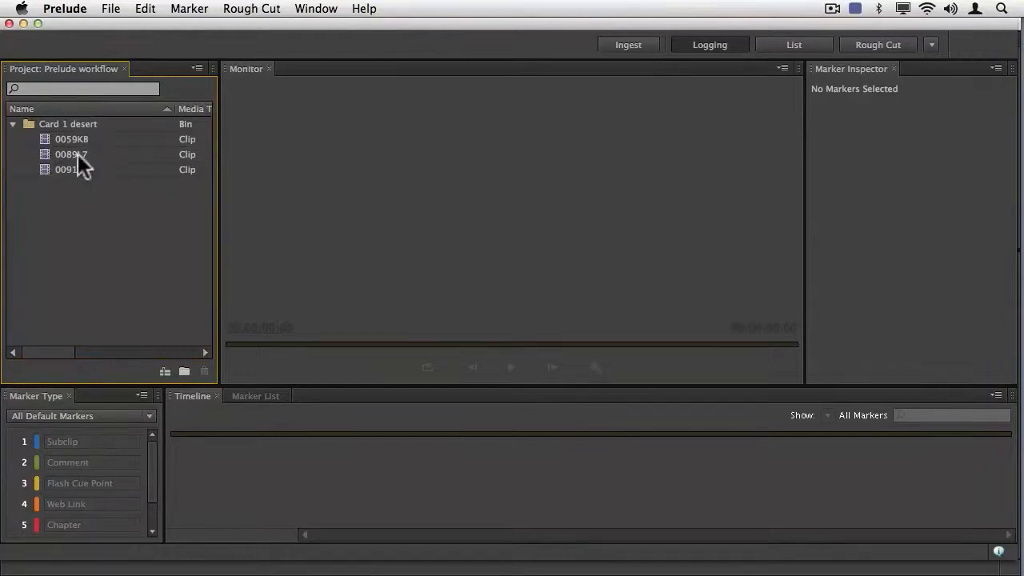
Step: Open clips 0059KB, 0089L7 and 0091DH one after another in the Monitor to review them
click(49, 136)
double_click(46, 136)
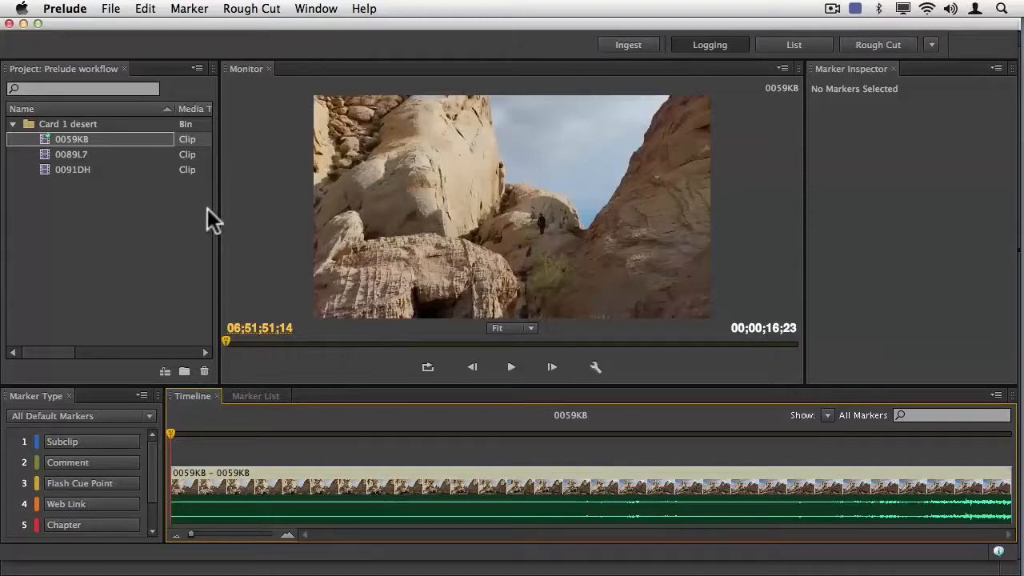
click(50, 154)
click(49, 172)
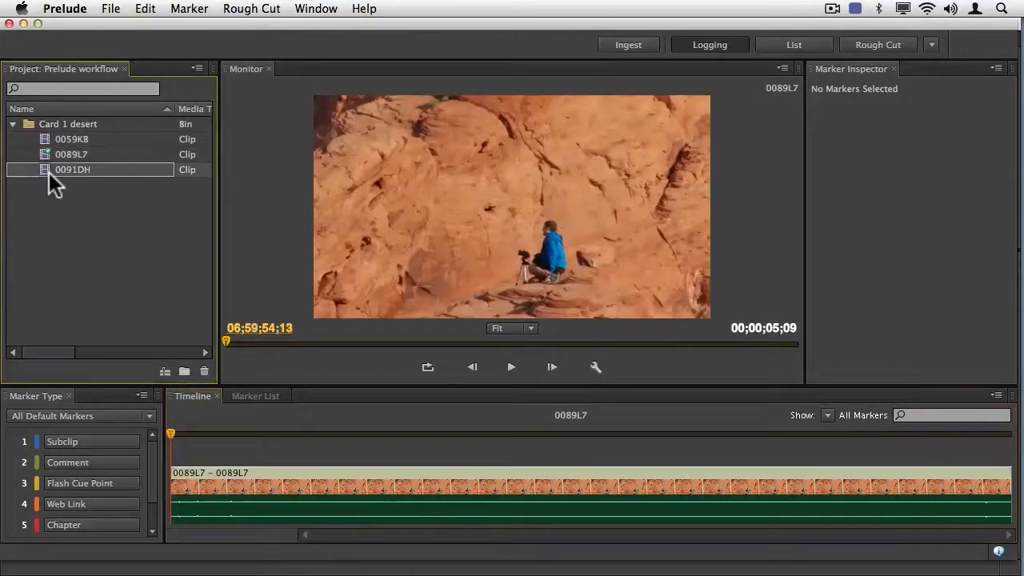
click(60, 203)
Step: Send the Card 1 desert bin from Prelude to Premiere Pro
click(110, 8)
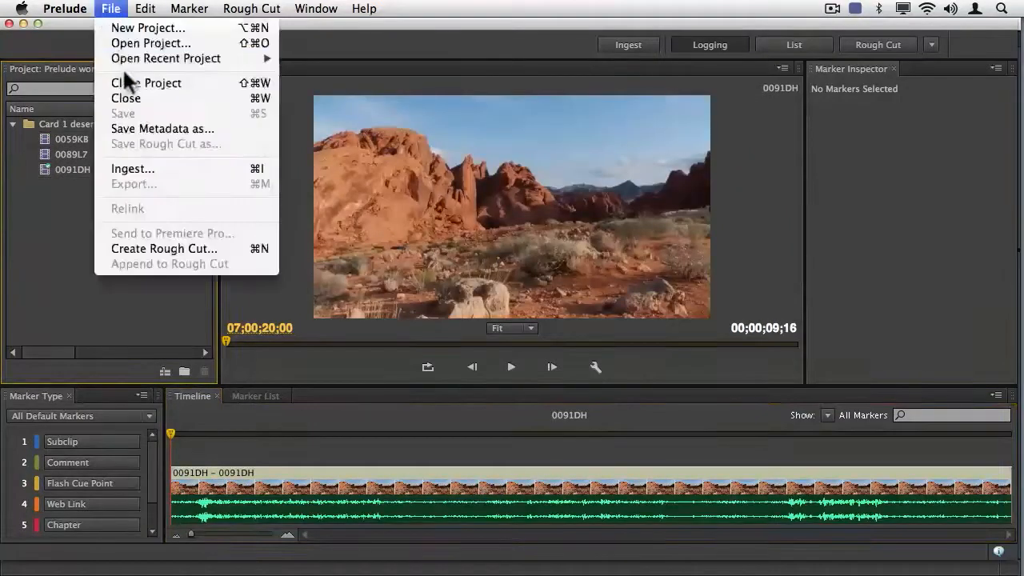
click(112, 9)
click(29, 124)
click(110, 8)
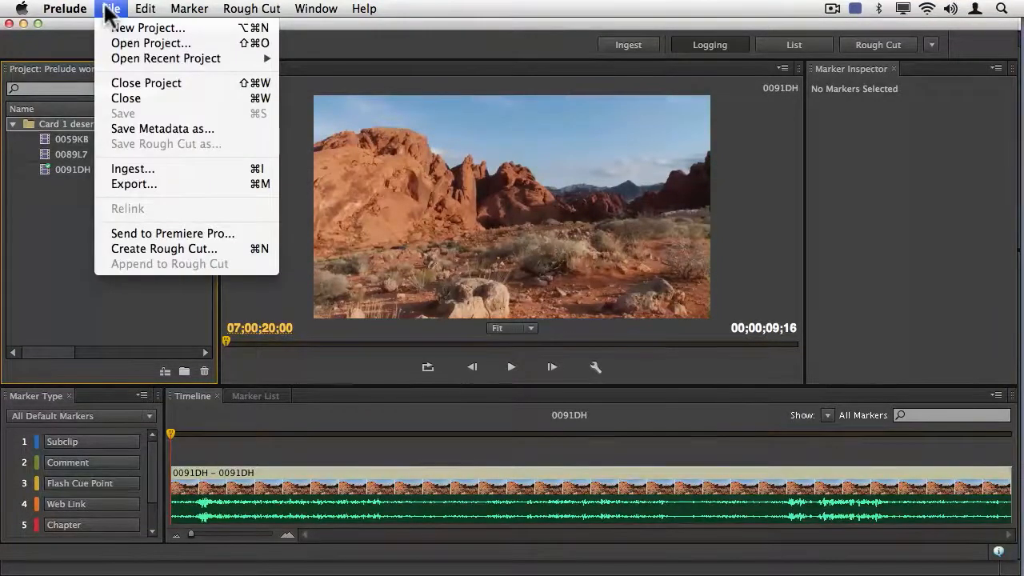
click(135, 232)
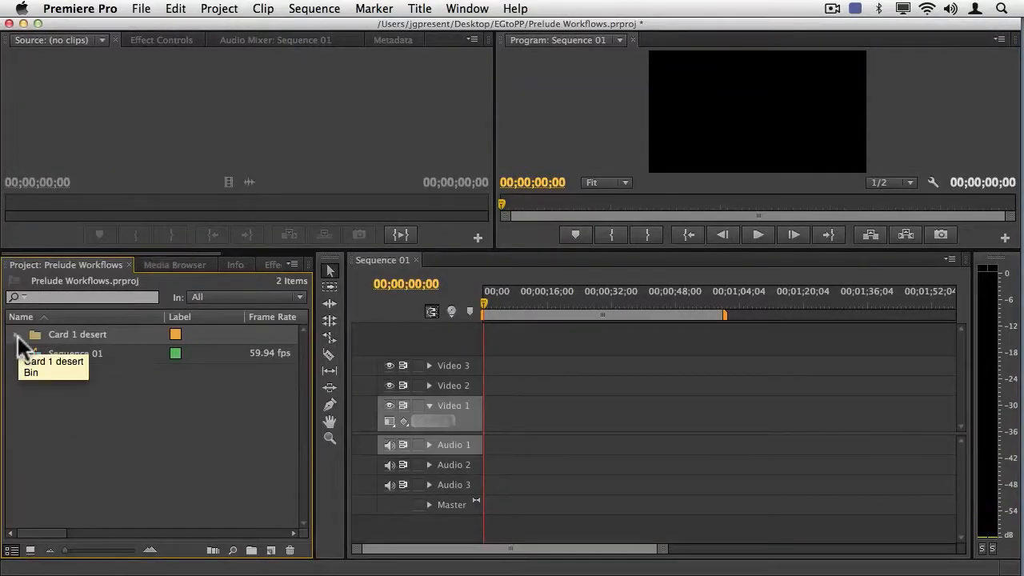
Step: Expand the Card 1 desert bin in Premiere Pro and open clip 0089L7 in the Source monitor
click(17, 335)
click(53, 373)
double_click(53, 374)
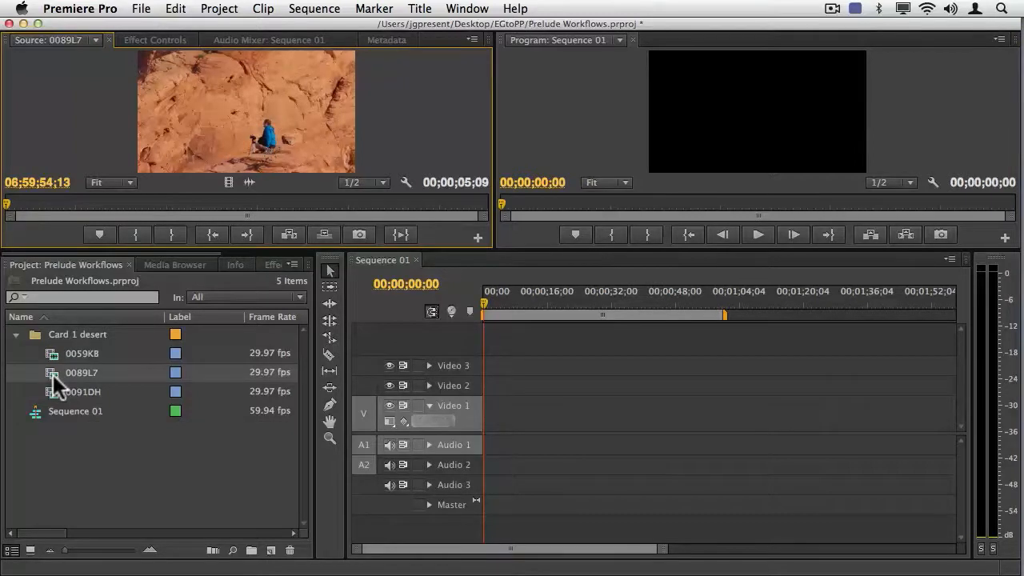
mouse_move(53, 374)
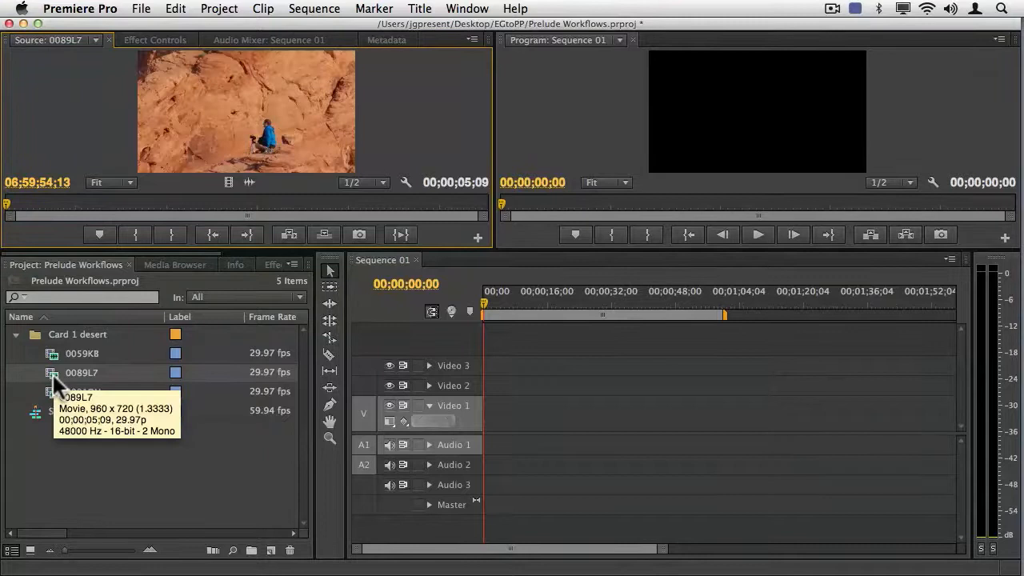
click(74, 468)
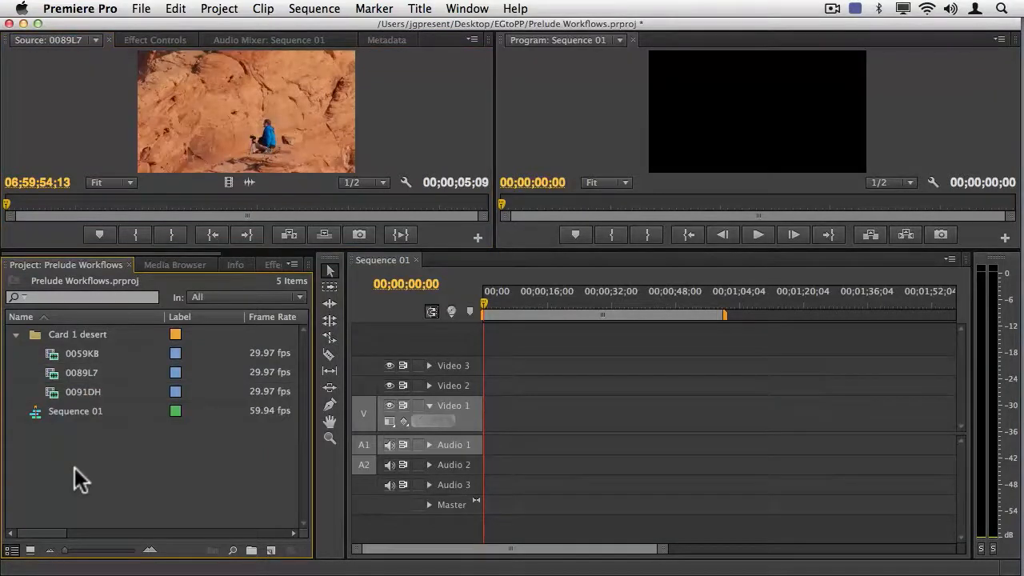